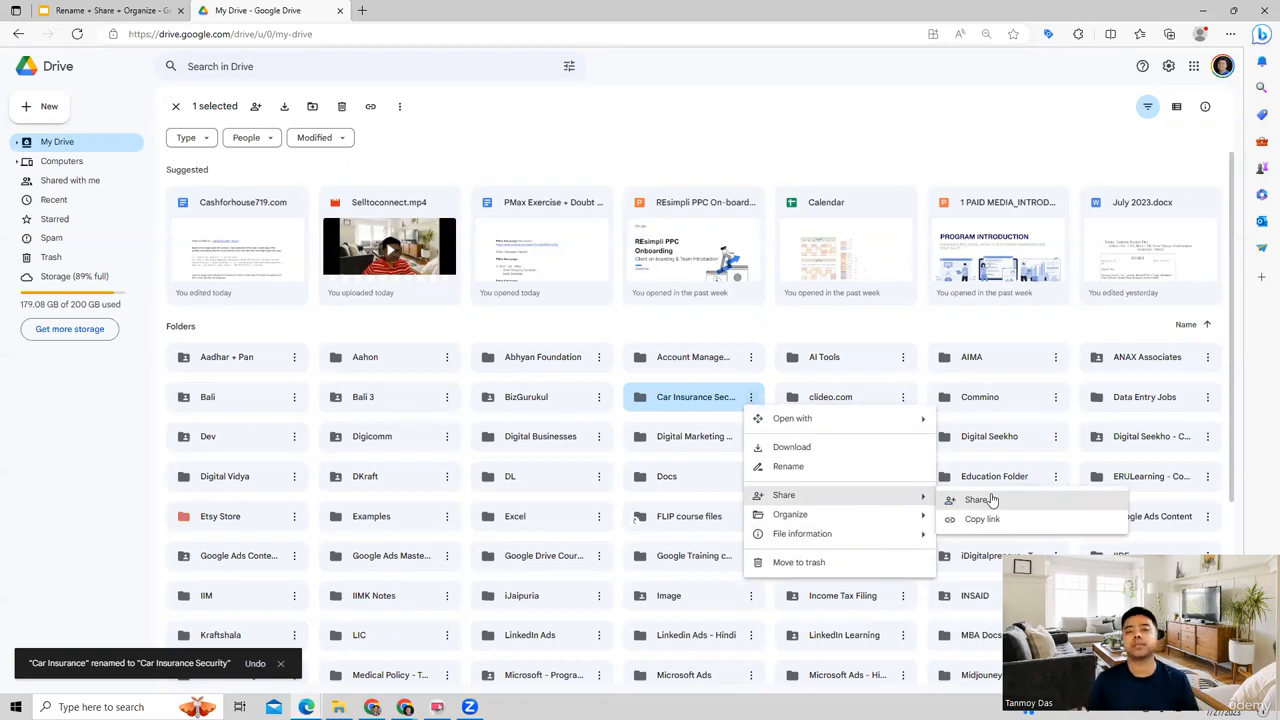
# - Open the sharing settings of the Car Insurance Security folder
pyautogui.click(990, 500)
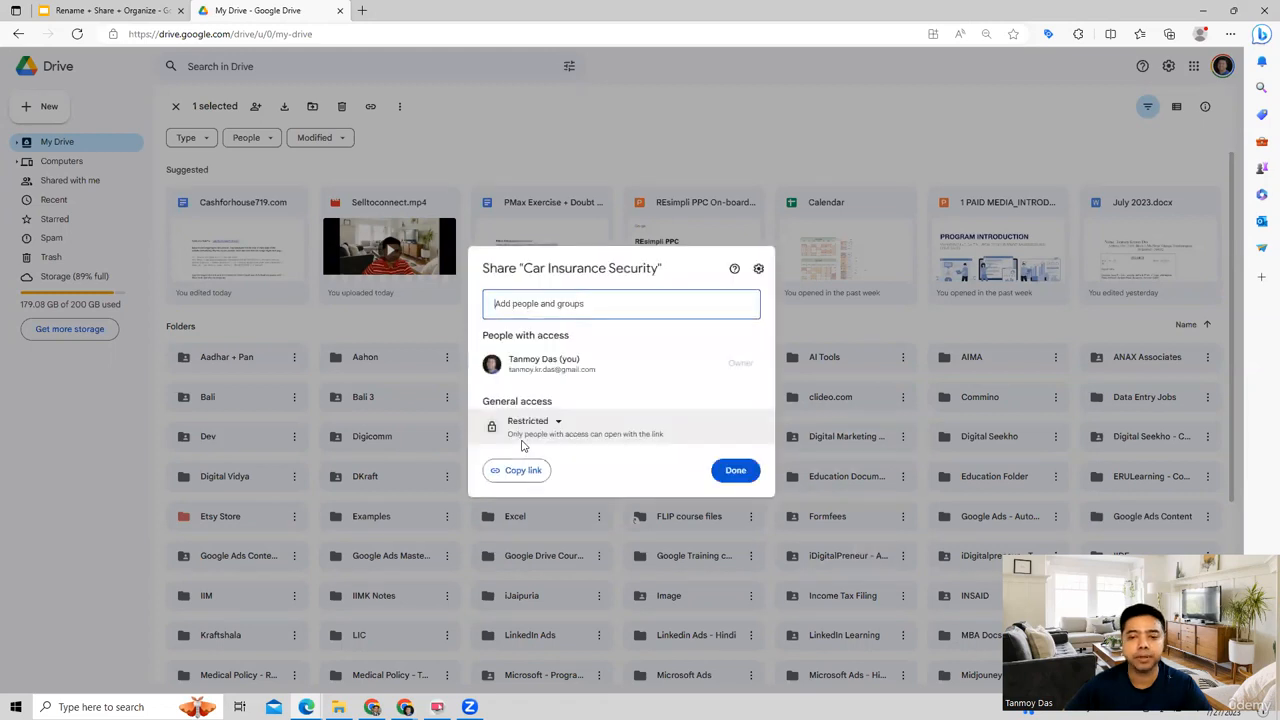
pyautogui.click(562, 305)
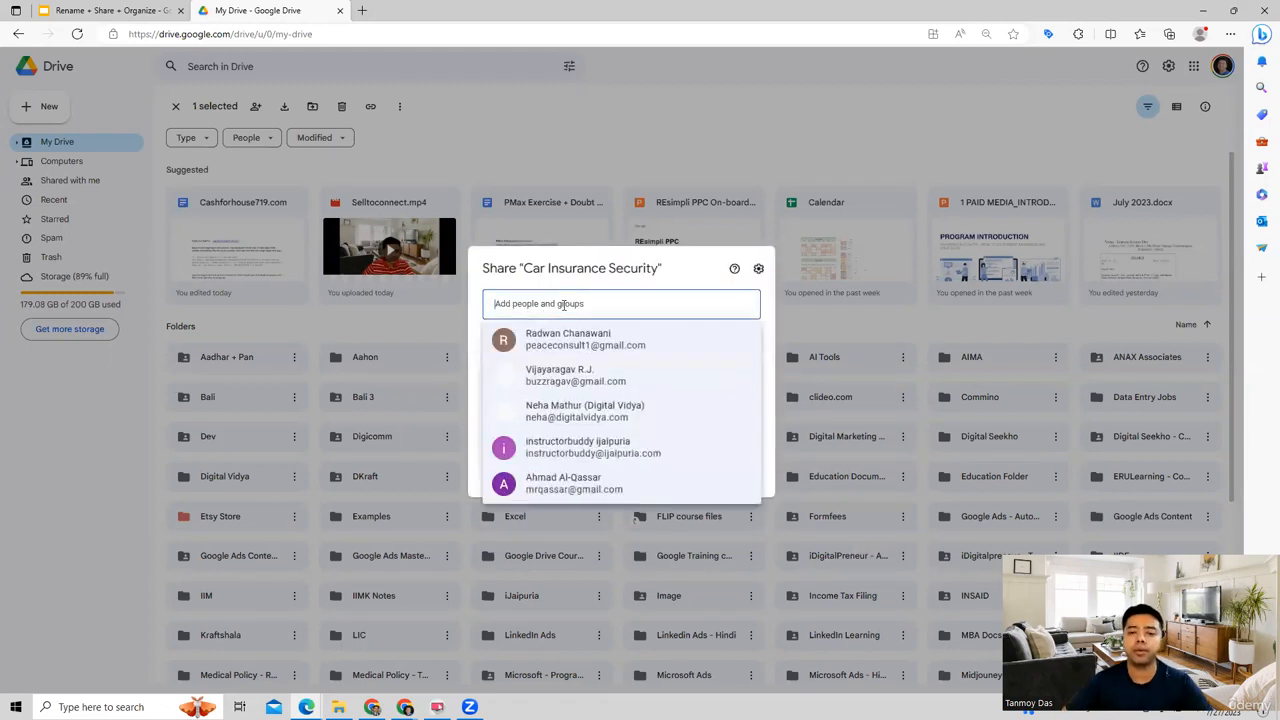
pyautogui.click(567, 388)
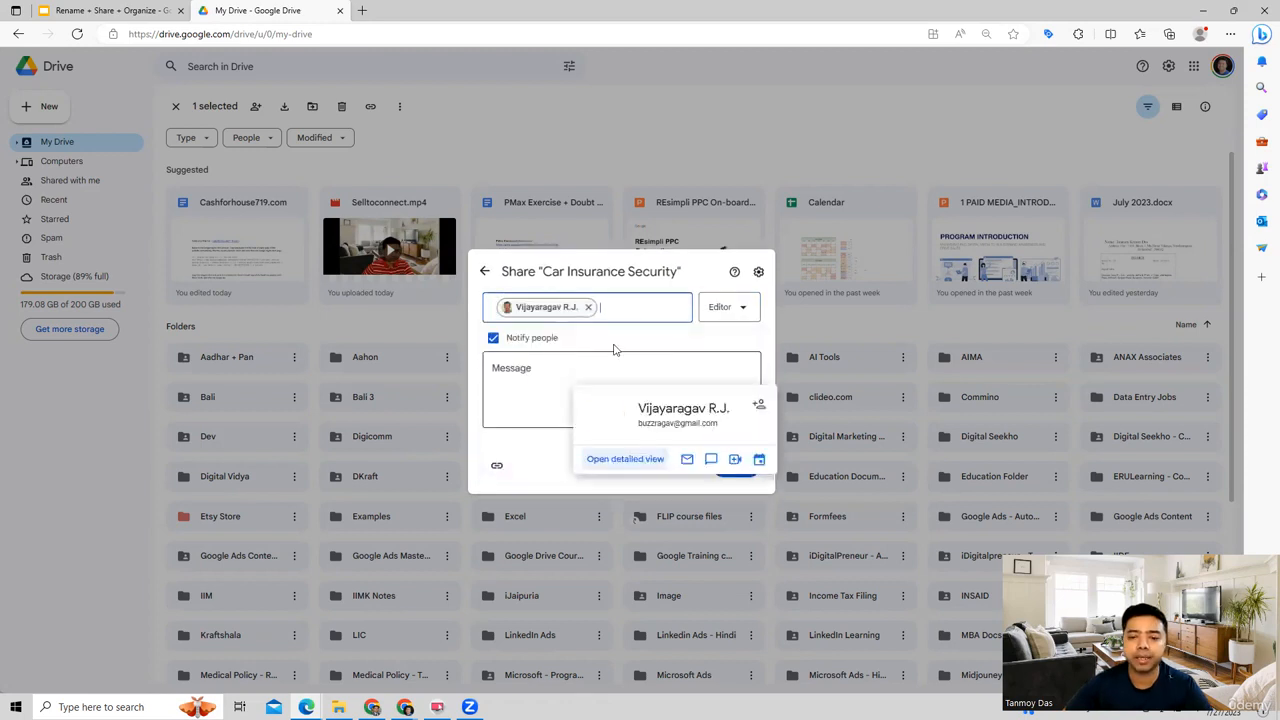
pyautogui.click(588, 308)
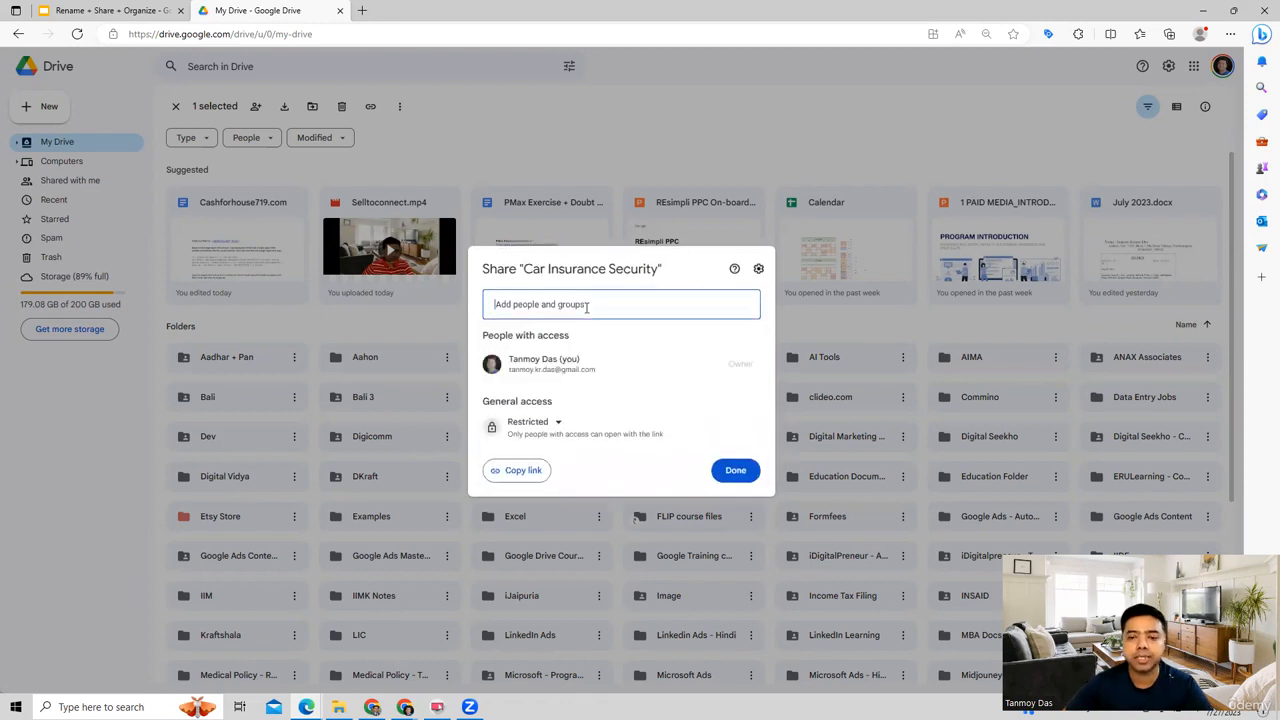
# - Set the folder's general access to Anyone with the link, keep the Viewer role, and finish sharing
pyautogui.click(558, 424)
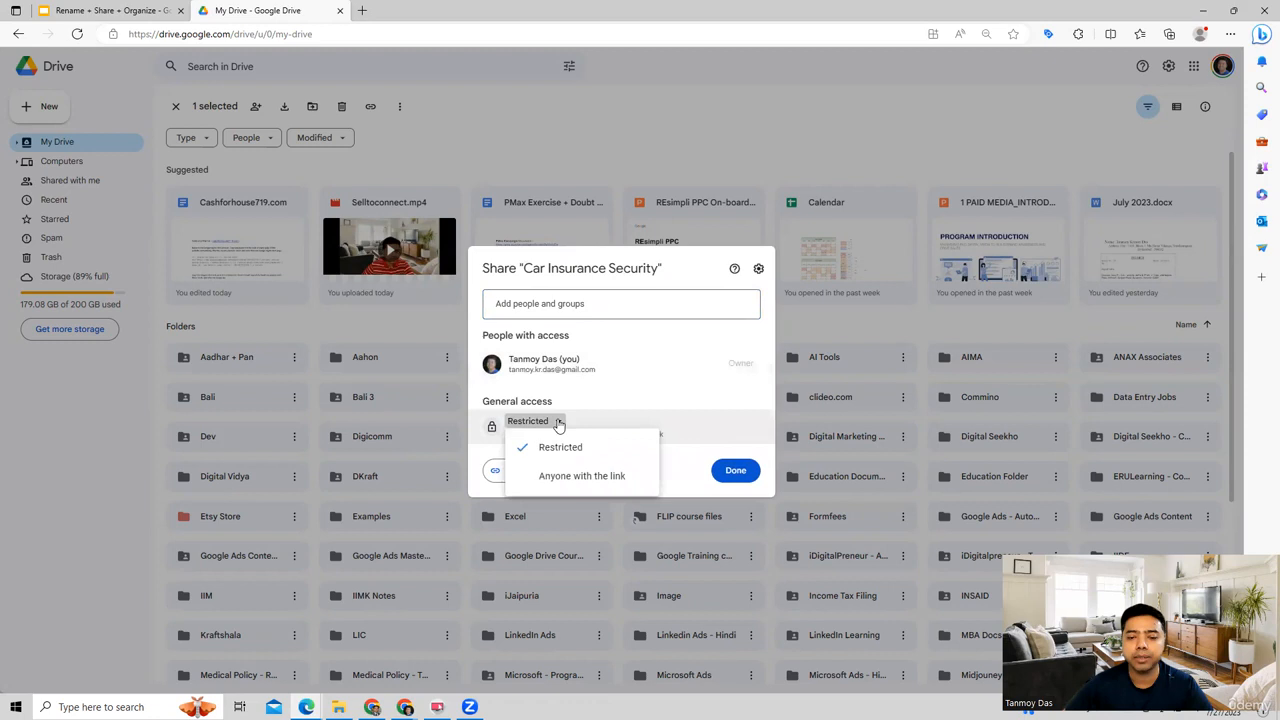
pyautogui.click(567, 482)
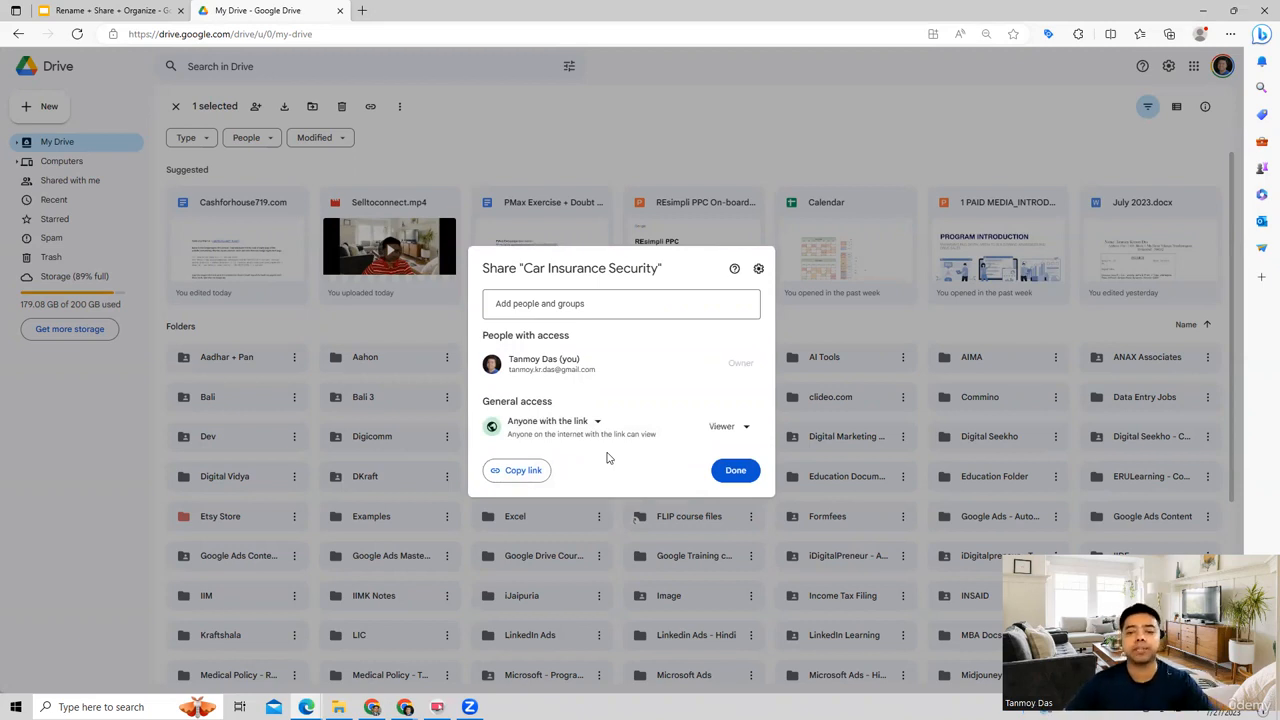
pyautogui.click(724, 426)
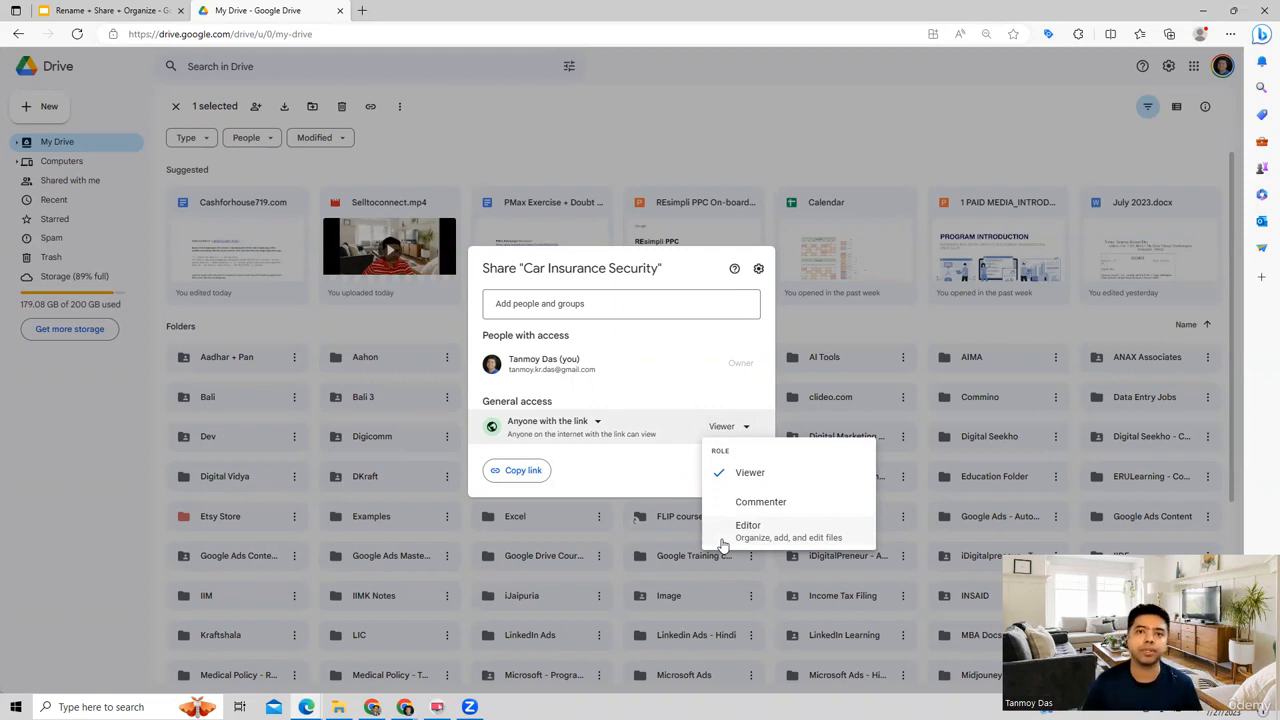
pyautogui.click(611, 462)
pyautogui.click(735, 470)
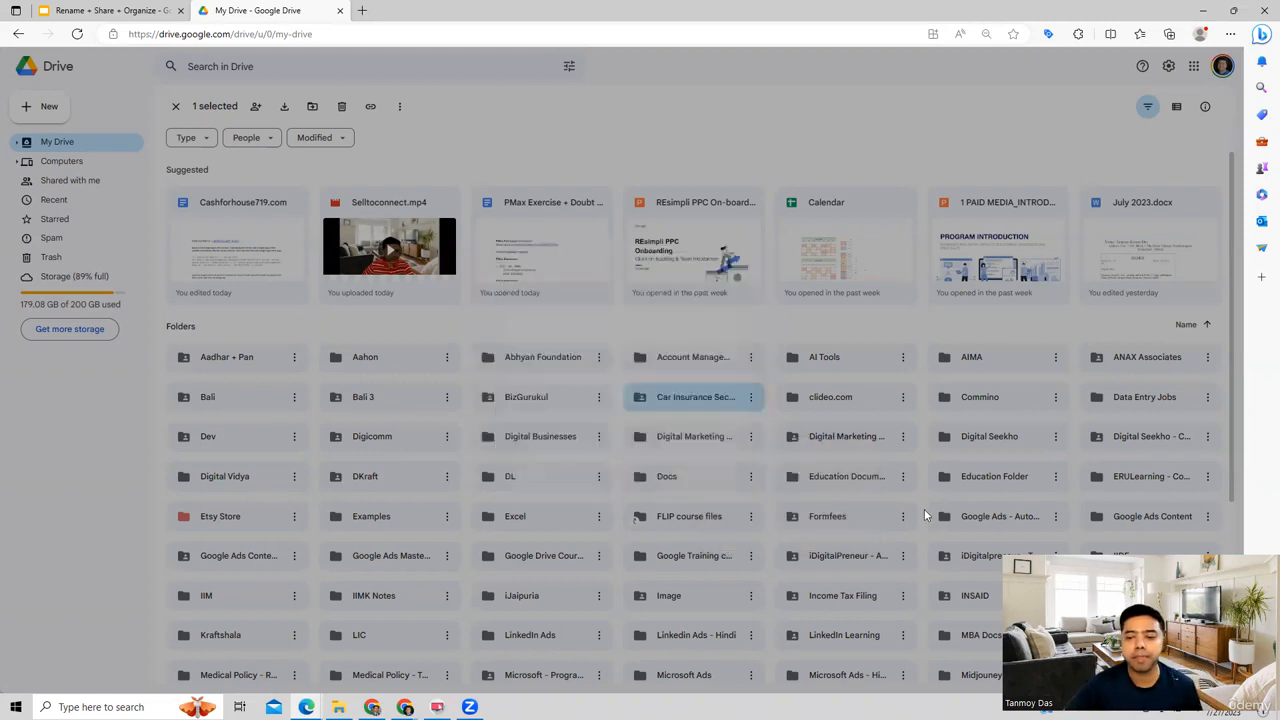
# - Move the Car Insurance Security folder into the REsimpli Clients folder and undo the move
pyautogui.click(751, 397)
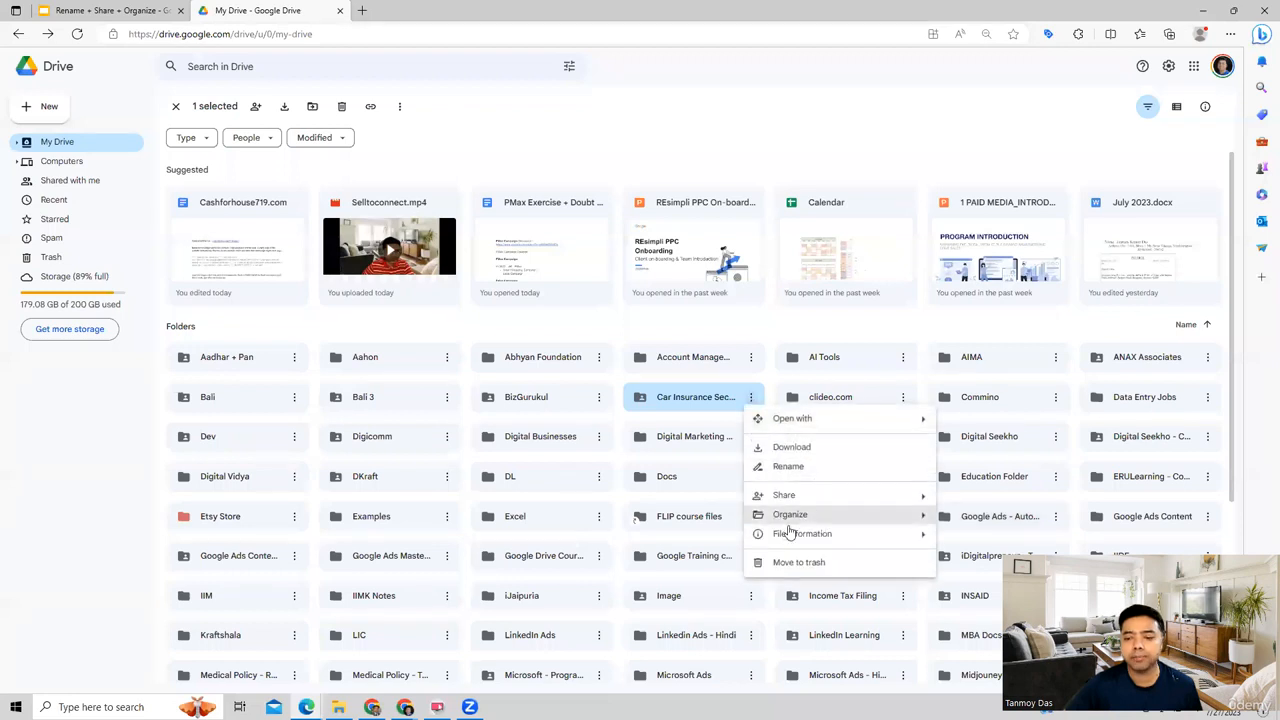
pyautogui.moveTo(810, 517)
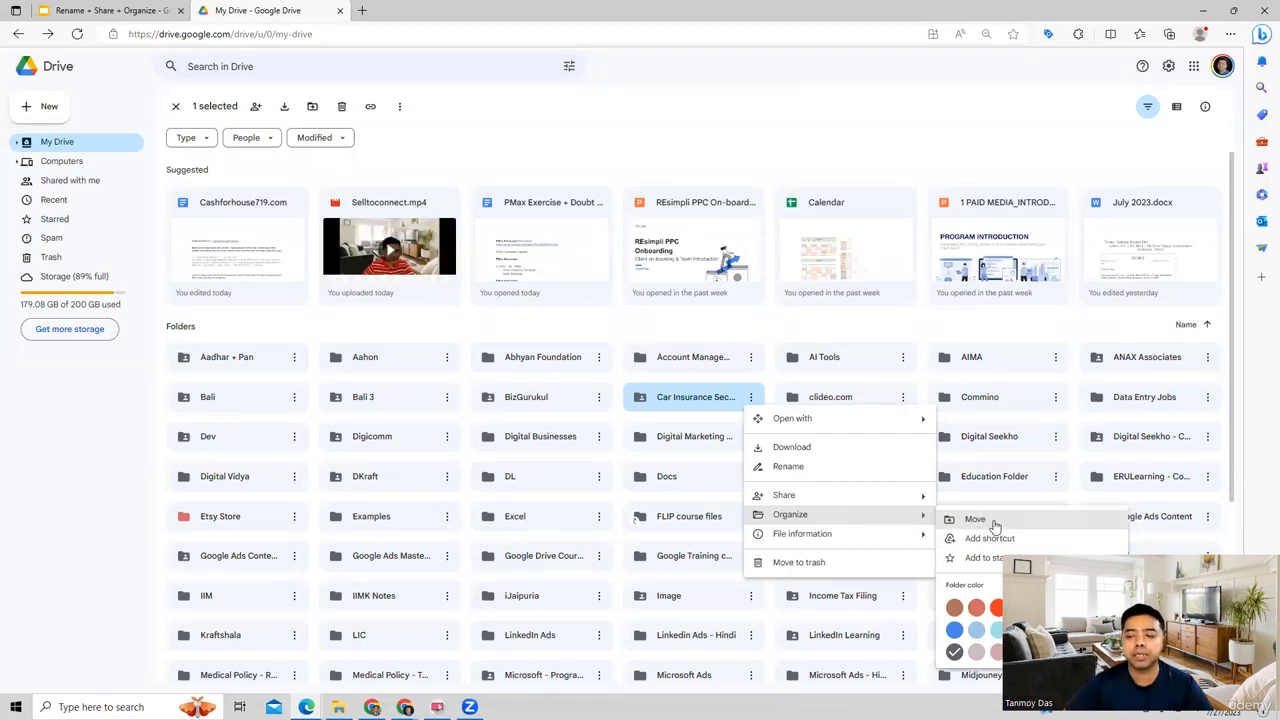
pyautogui.click(993, 521)
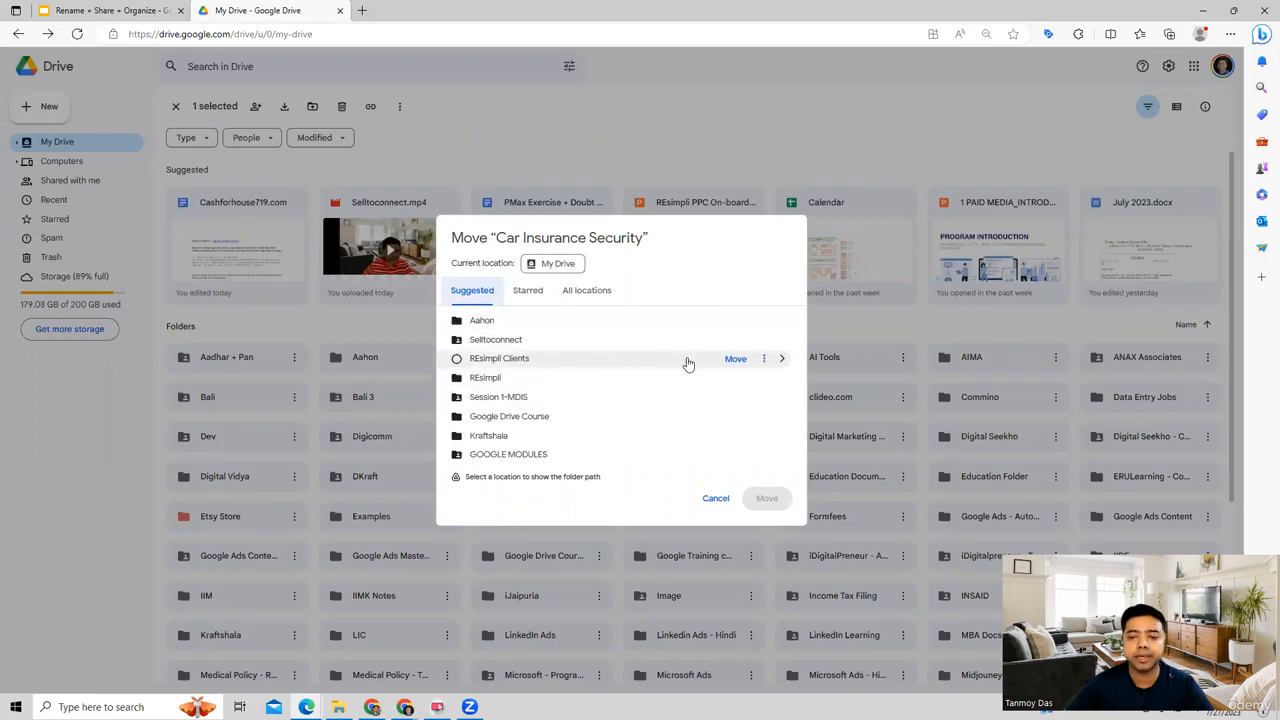
pyautogui.click(736, 359)
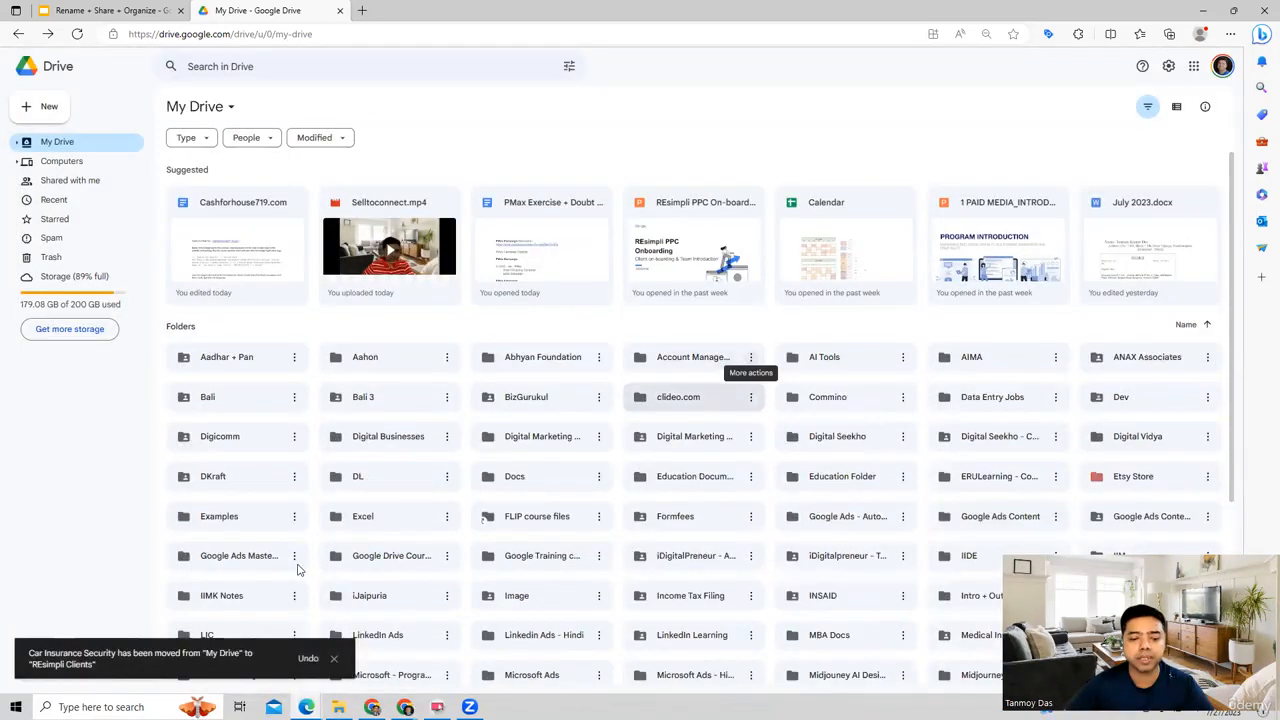
pyautogui.click(308, 658)
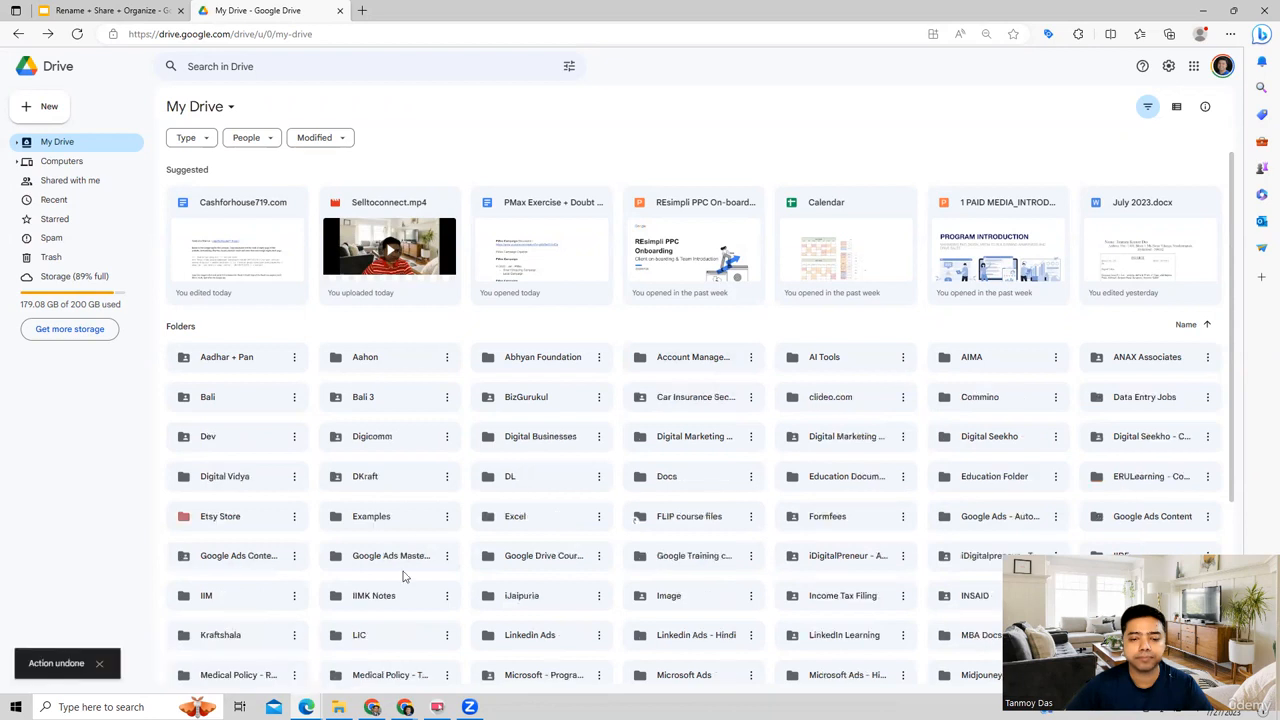
# - Add a shortcut to the Car Insurance Security folder inside the Selltoconnect folder
pyautogui.click(751, 397)
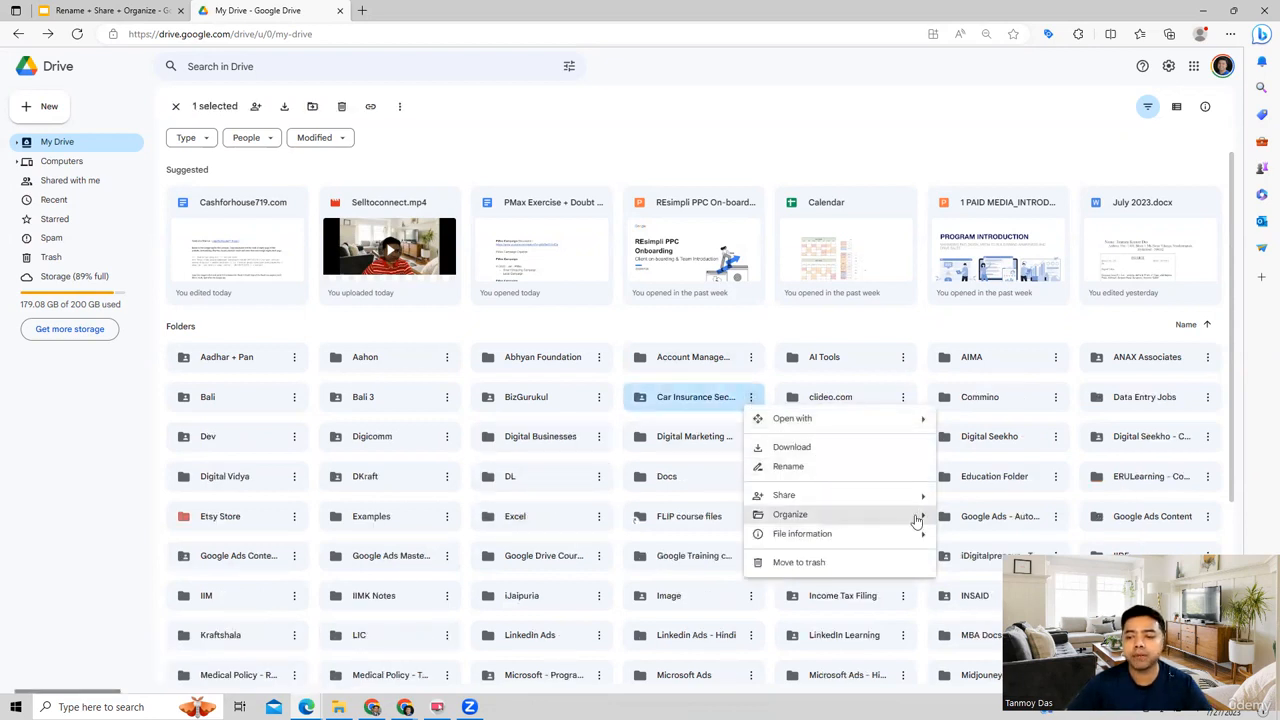
pyautogui.moveTo(915, 515)
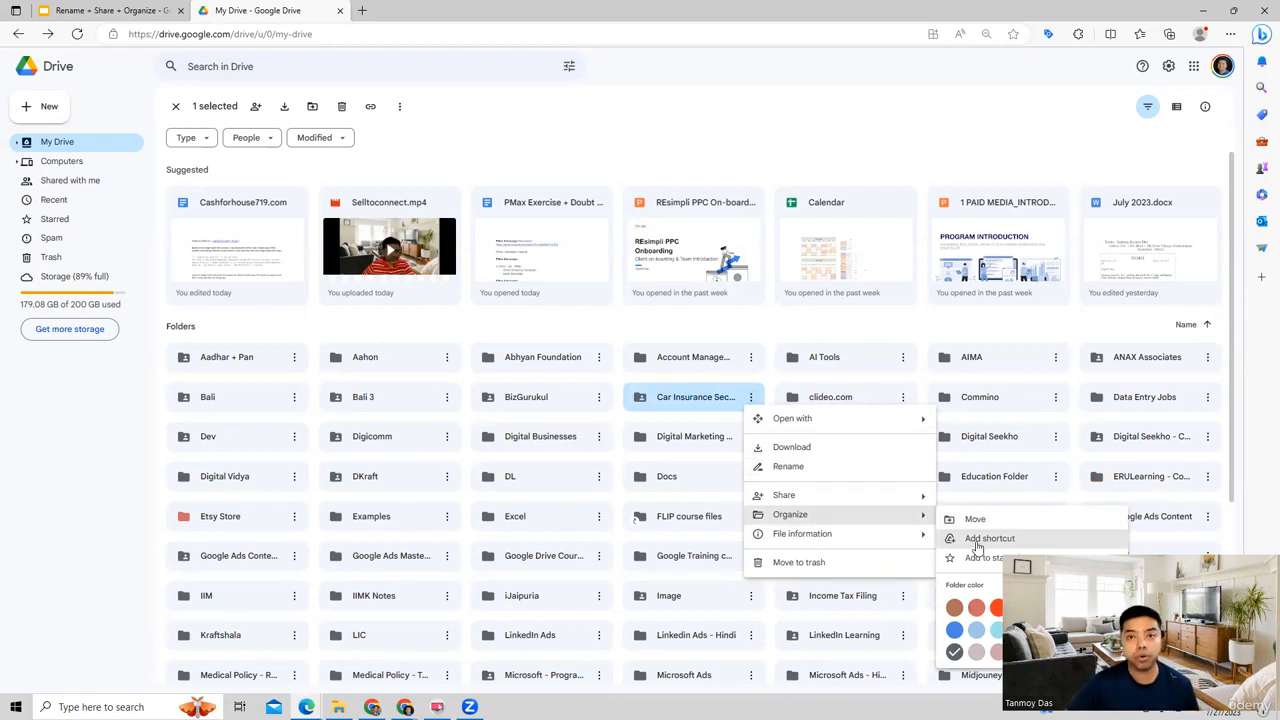
pyautogui.click(985, 539)
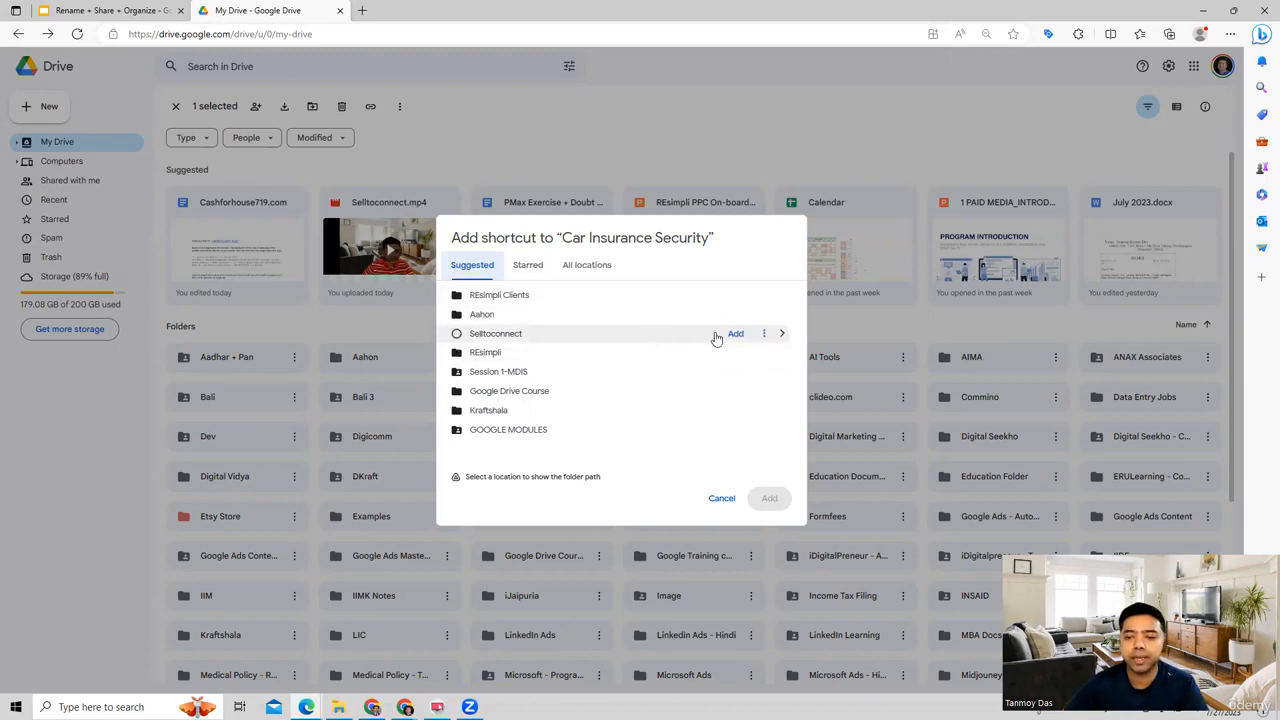
pyautogui.click(734, 335)
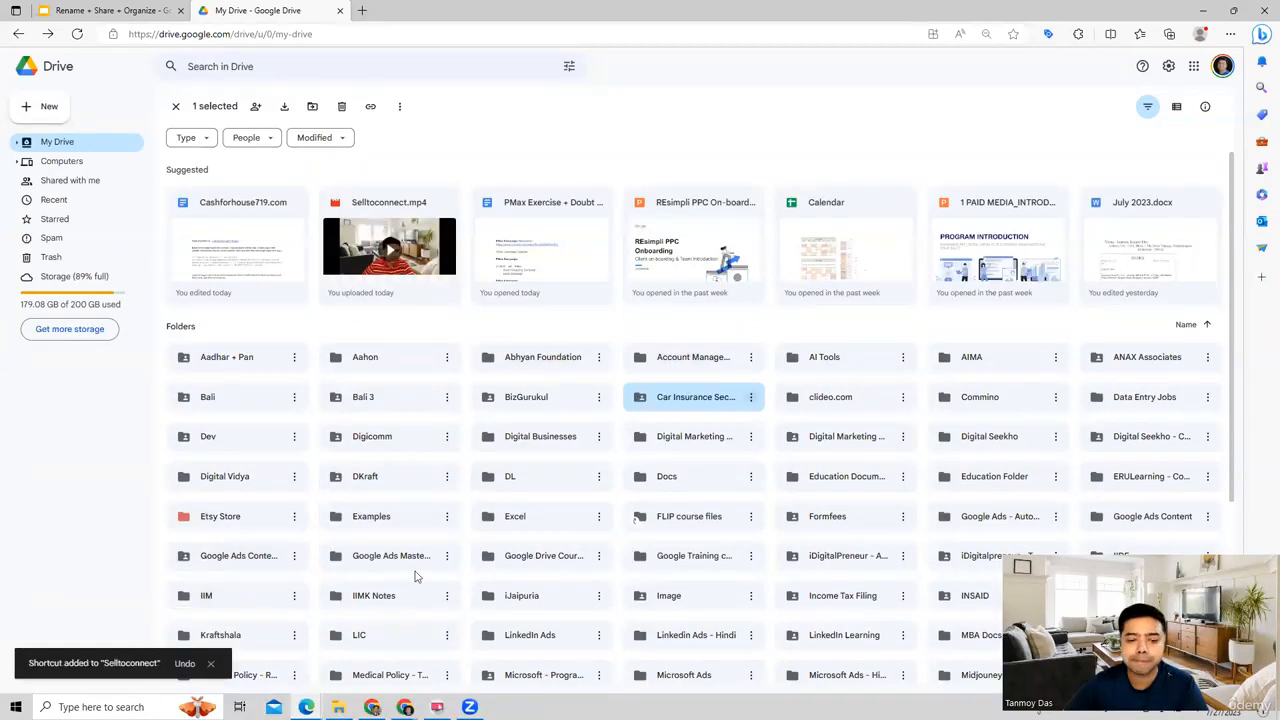
# - Open the Selltoconnect folder inside REsimpli Clients to check for the new shortcut
pyautogui.scroll(-1, 424, 551)
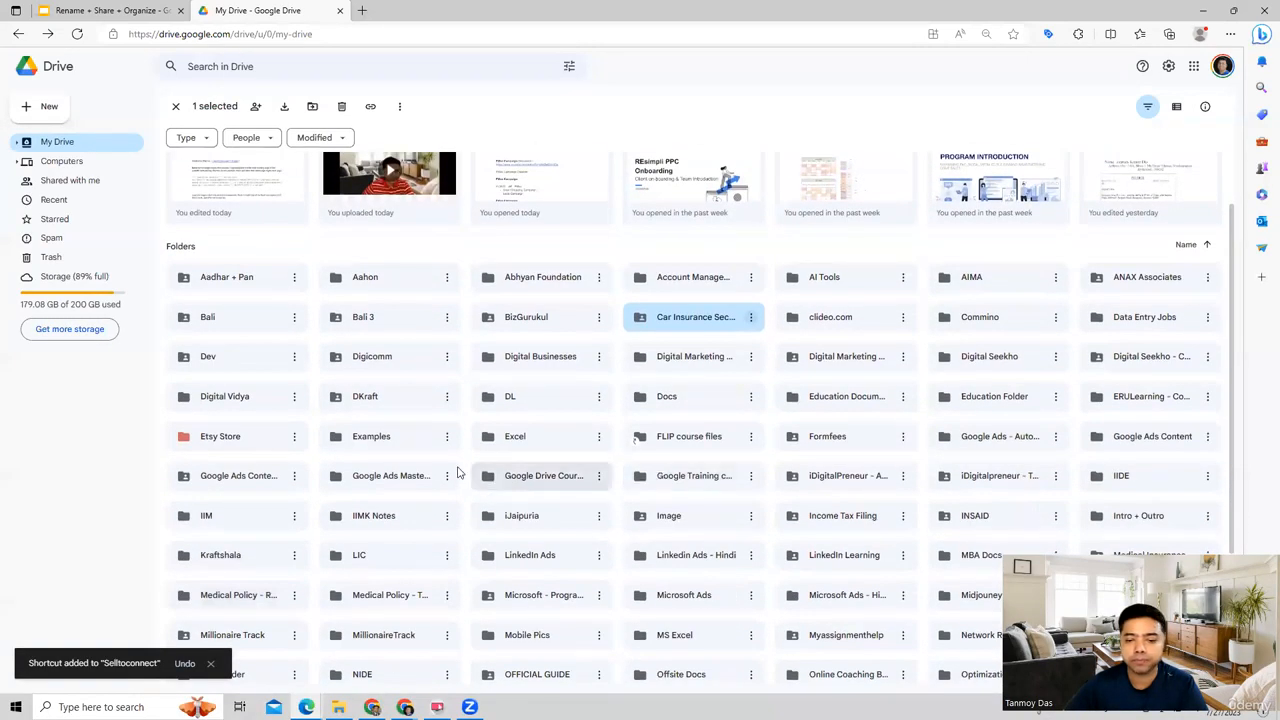
pyautogui.scroll(-3, 717, 514)
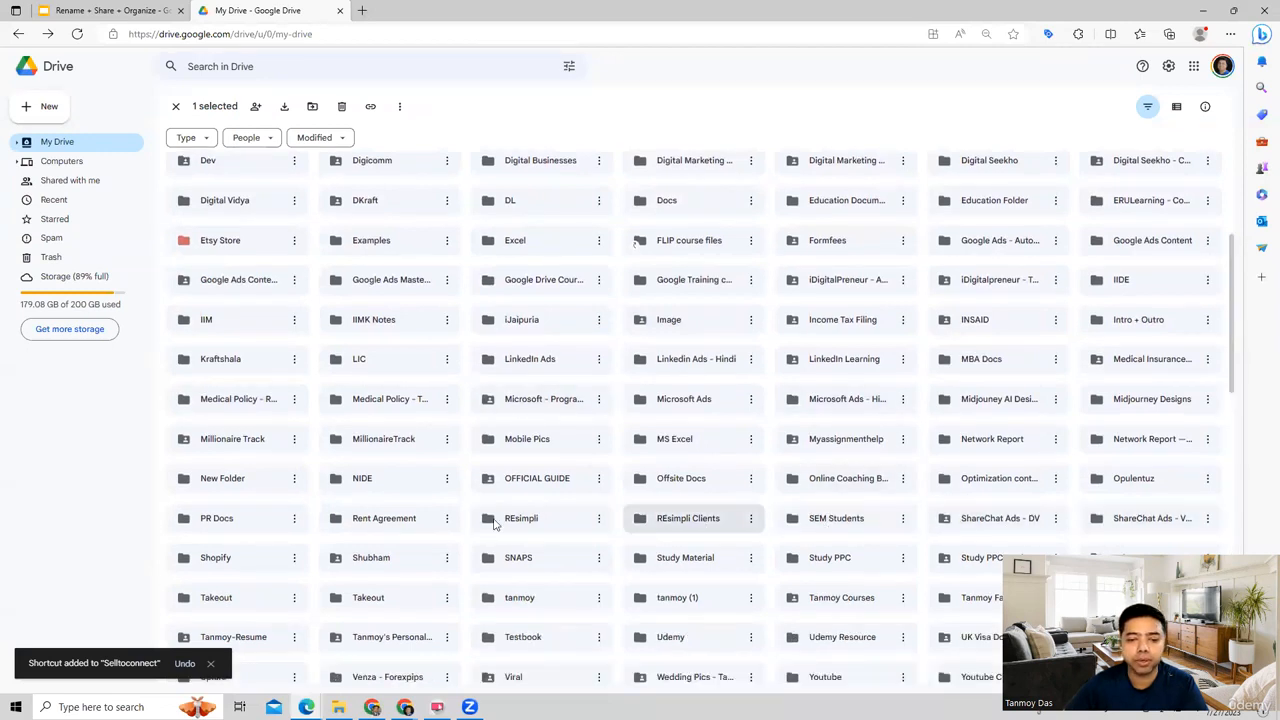
pyautogui.click(210, 663)
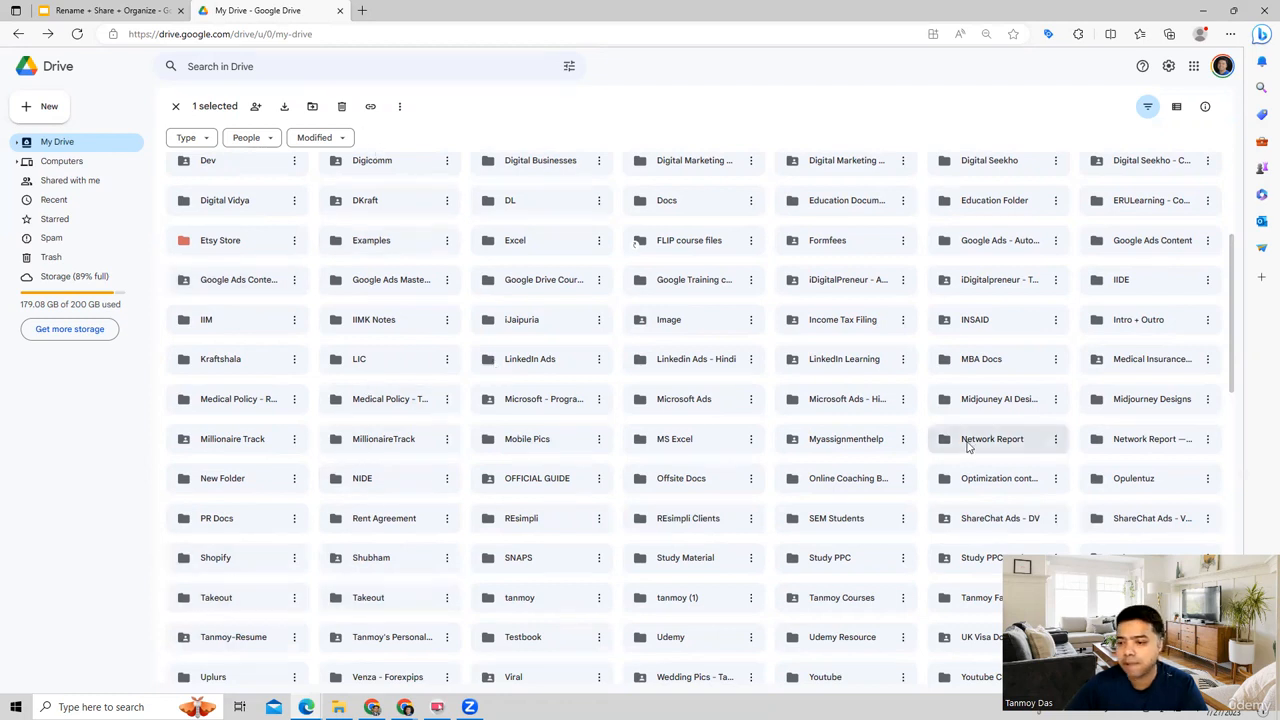
pyautogui.doubleClick(687, 518)
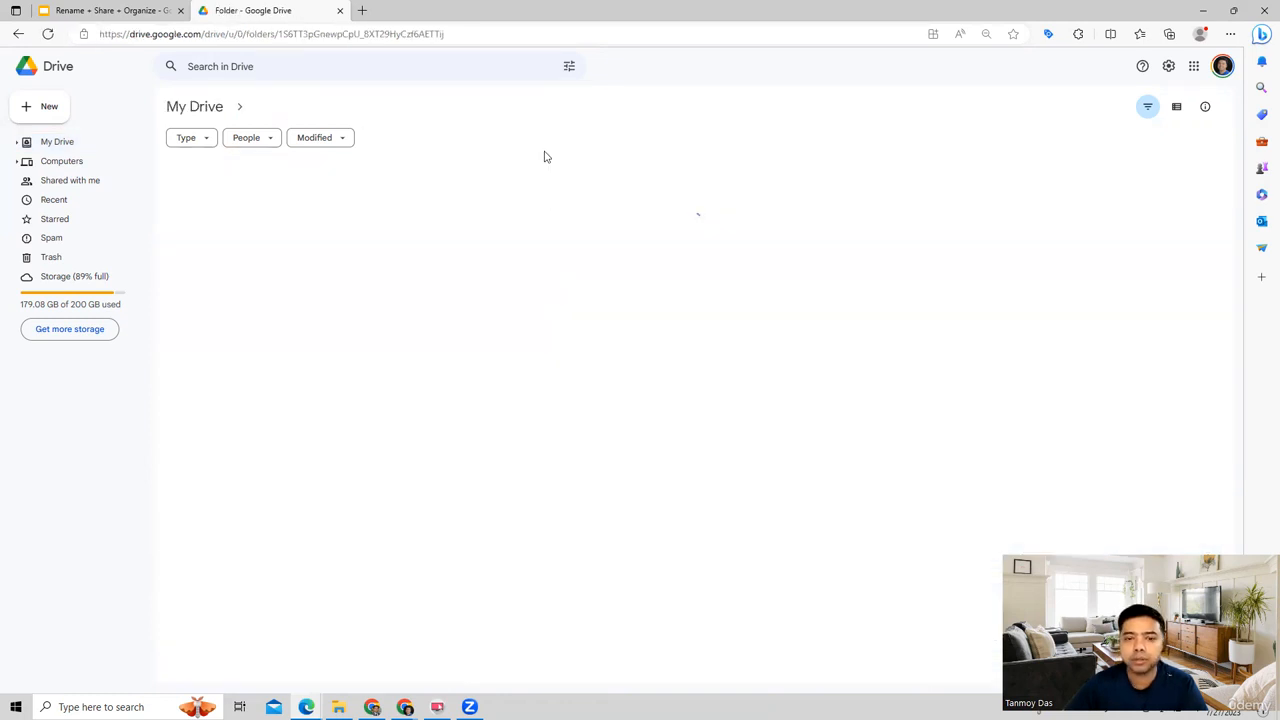
pyautogui.doubleClick(514, 214)
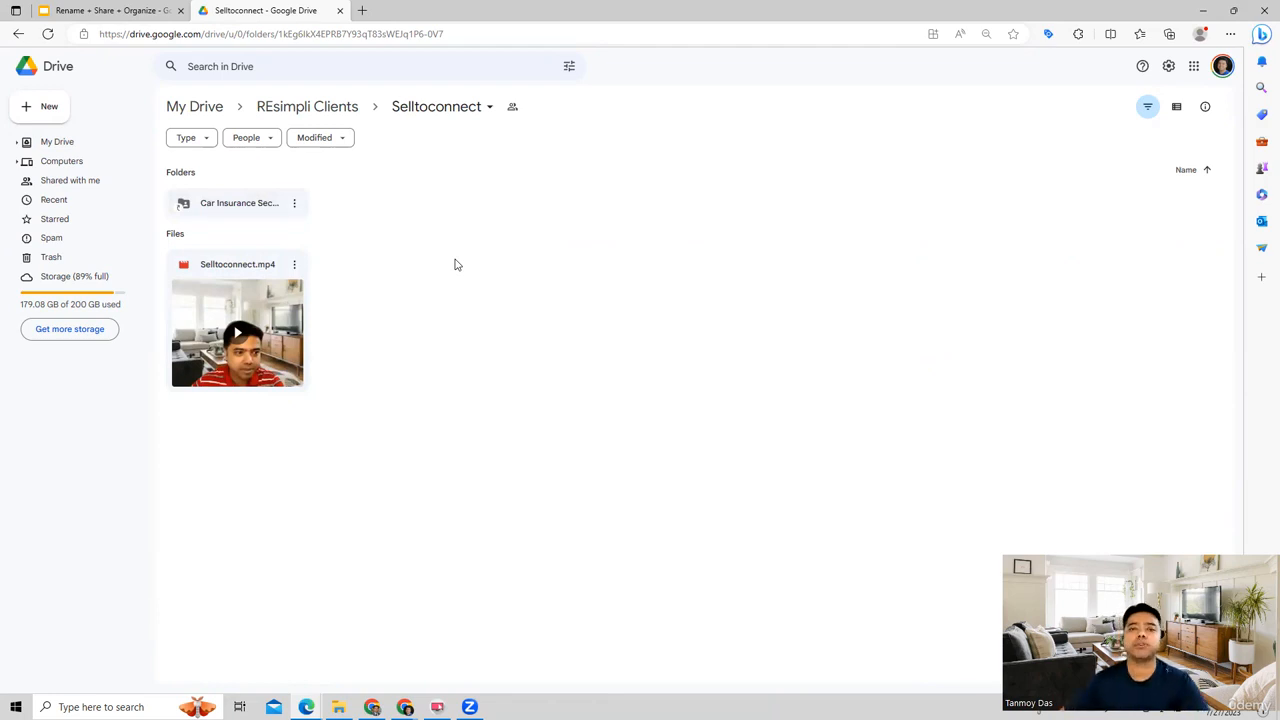
# - Add the Car Insurance Security folder in My Drive to Starred and view the starred items
pyautogui.click(195, 108)
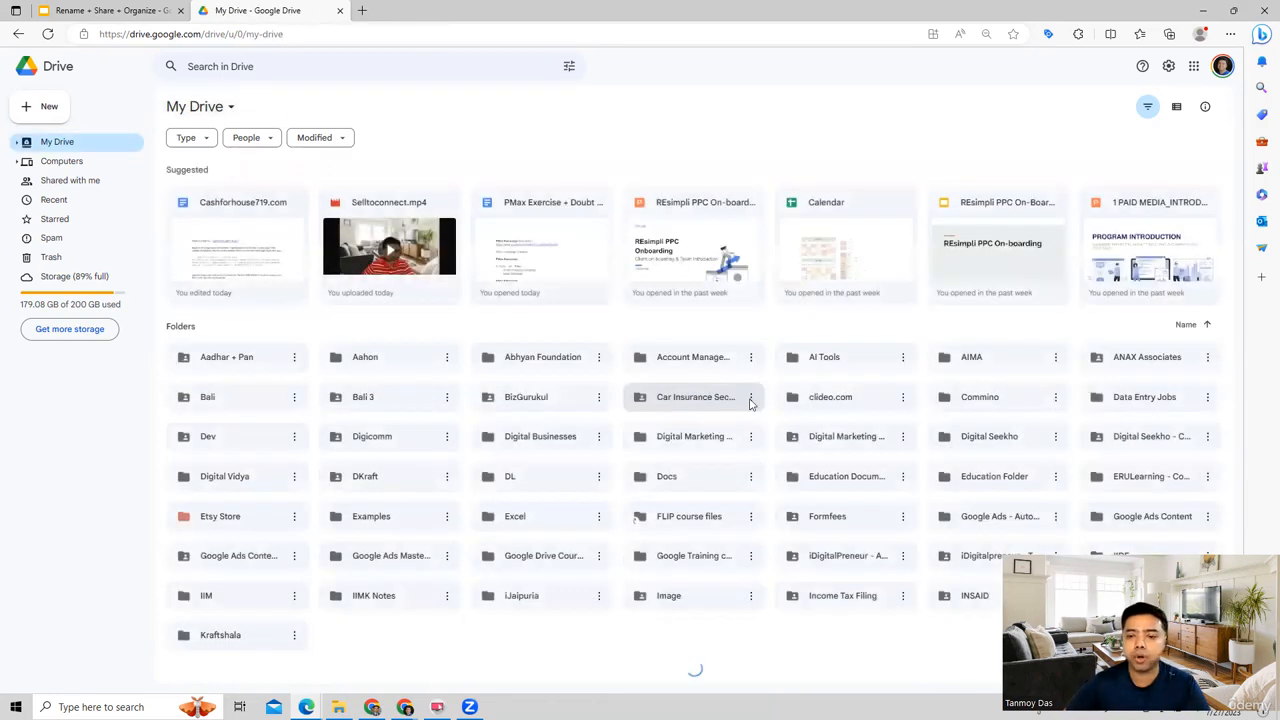
pyautogui.click(750, 398)
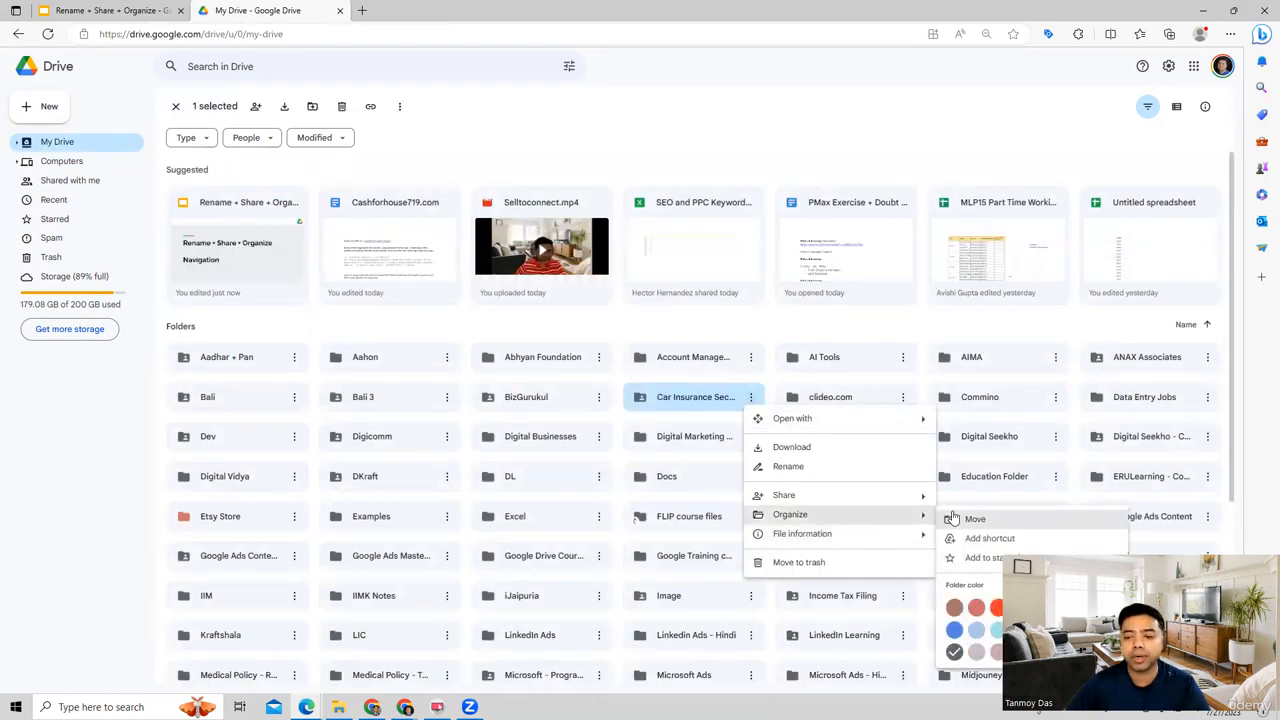
pyautogui.click(973, 562)
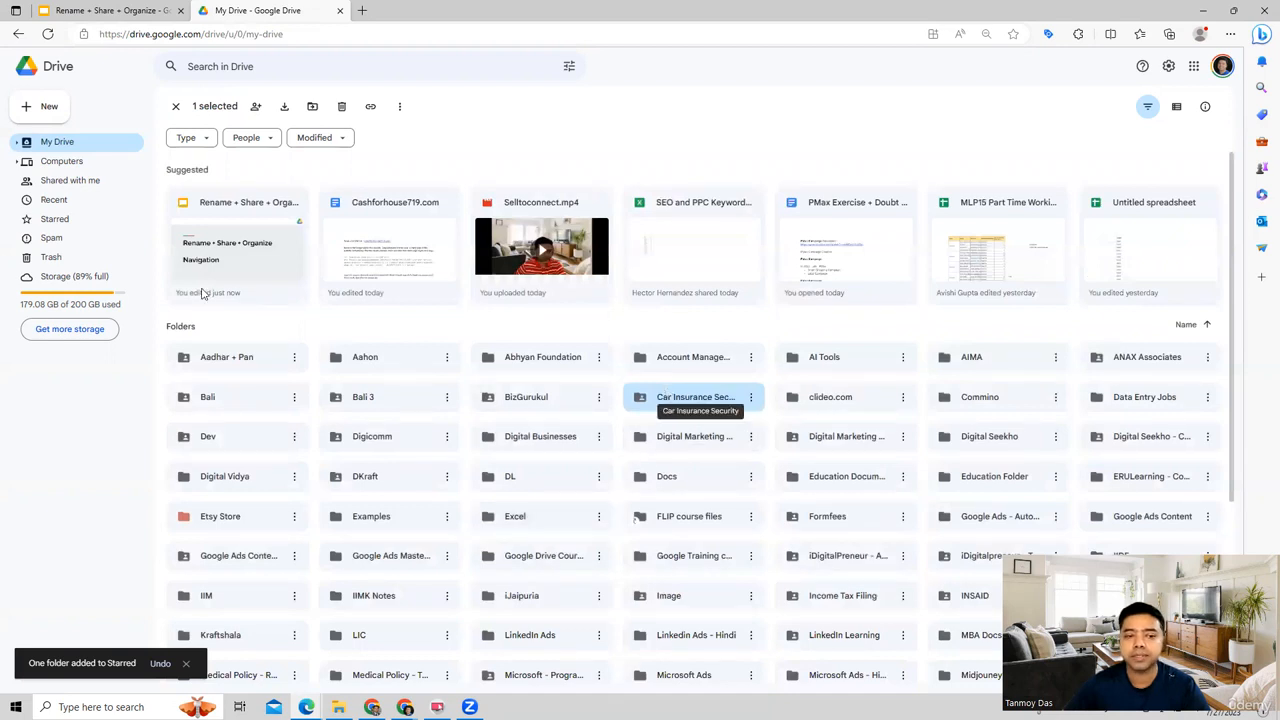
pyautogui.click(54, 221)
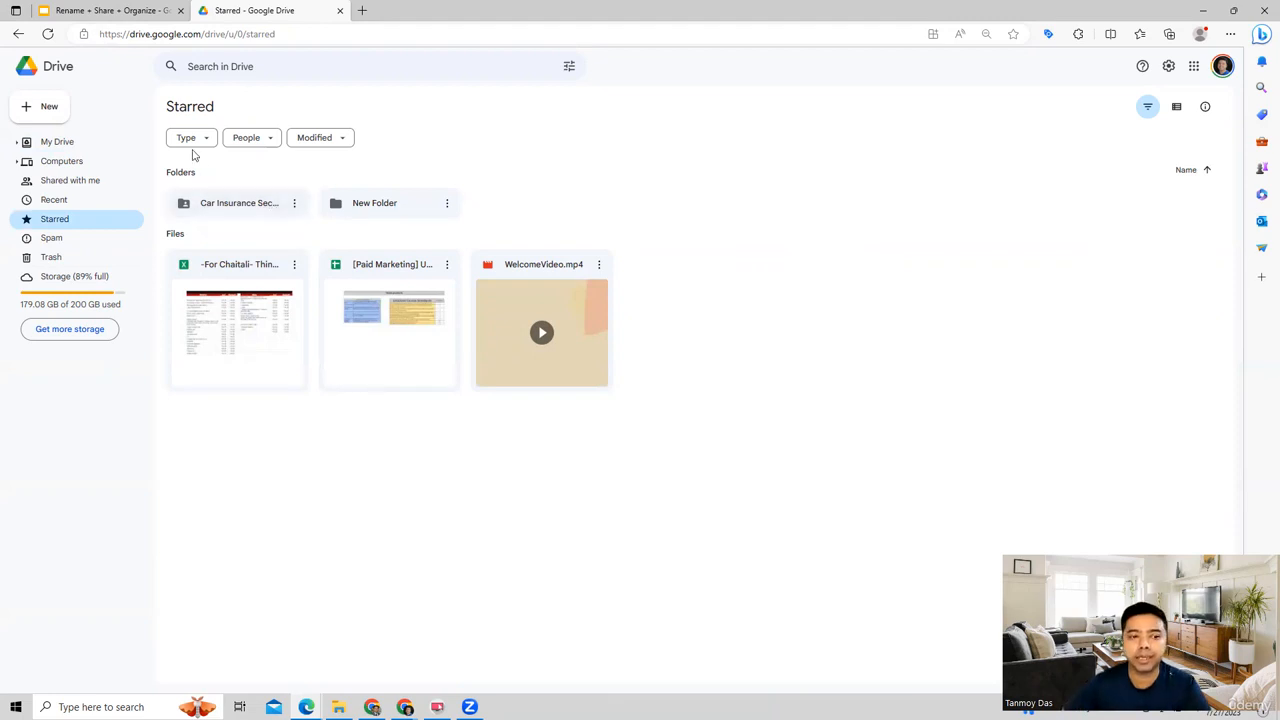
# - Return to My Drive and change the folder color of Car Insurance Security to the light red in the first row
pyautogui.click(60, 142)
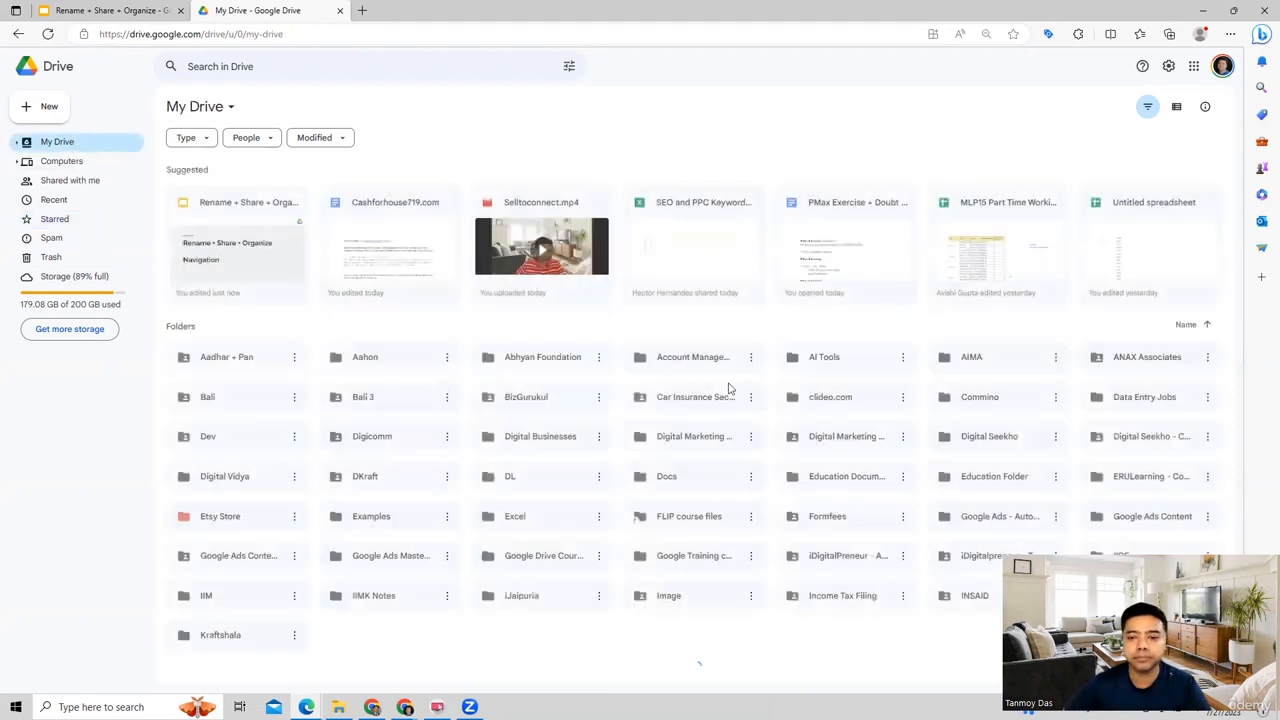
pyautogui.click(745, 397)
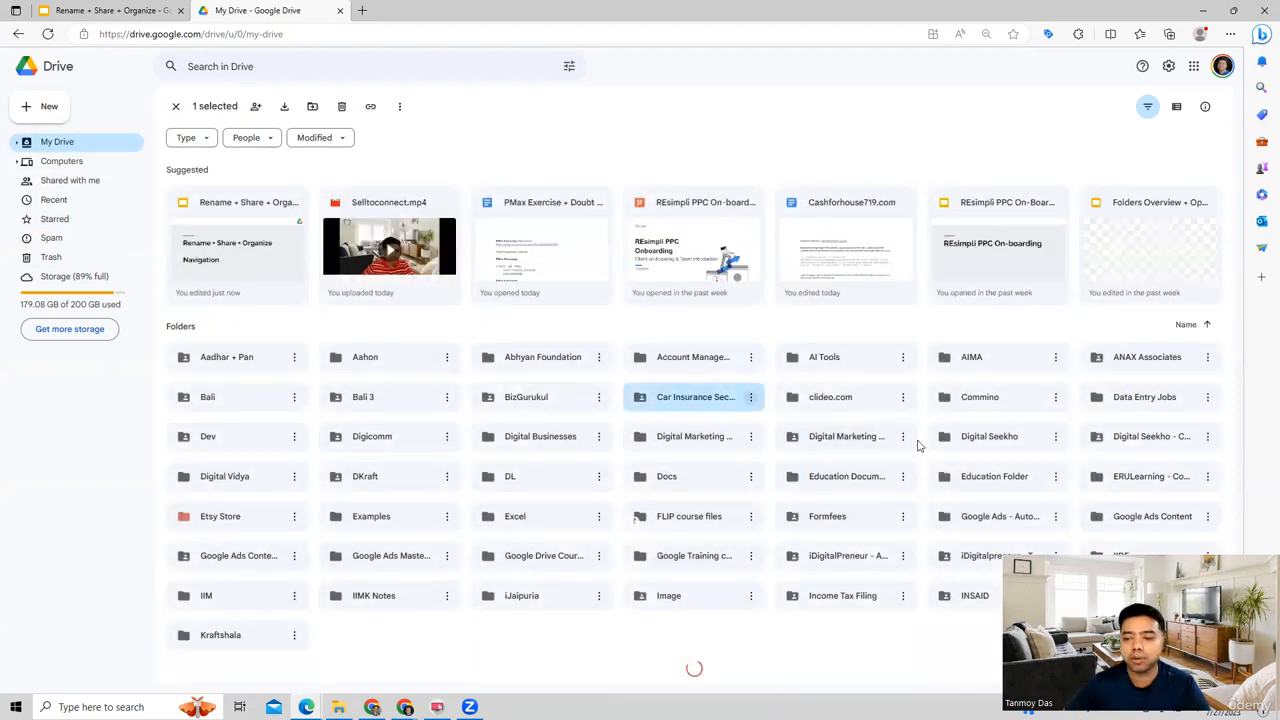
pyautogui.click(751, 397)
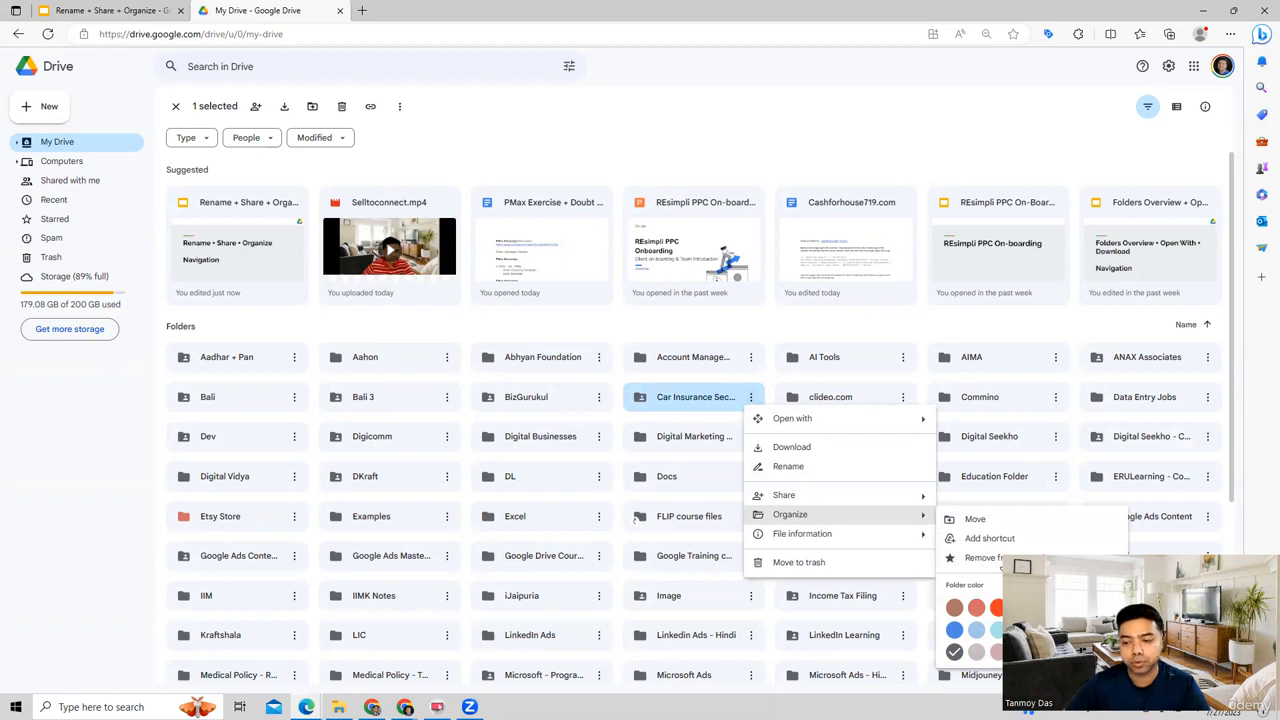
pyautogui.click(976, 609)
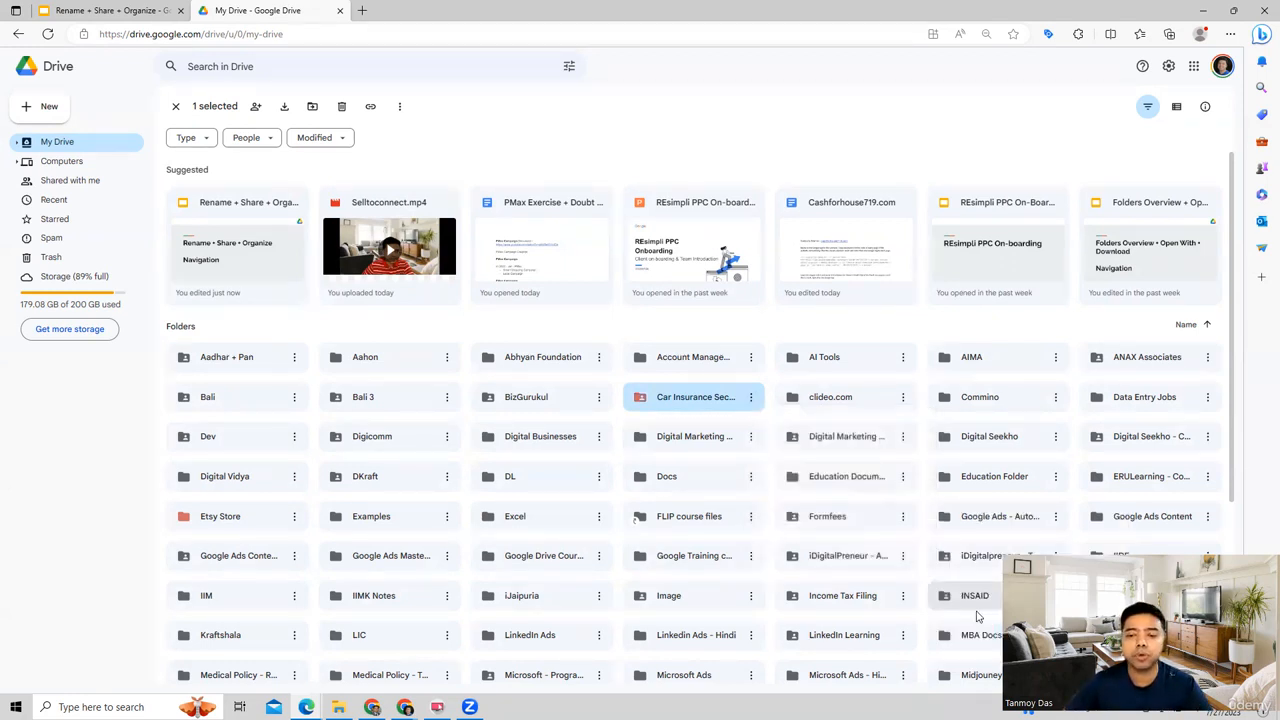
pyautogui.click(768, 418)
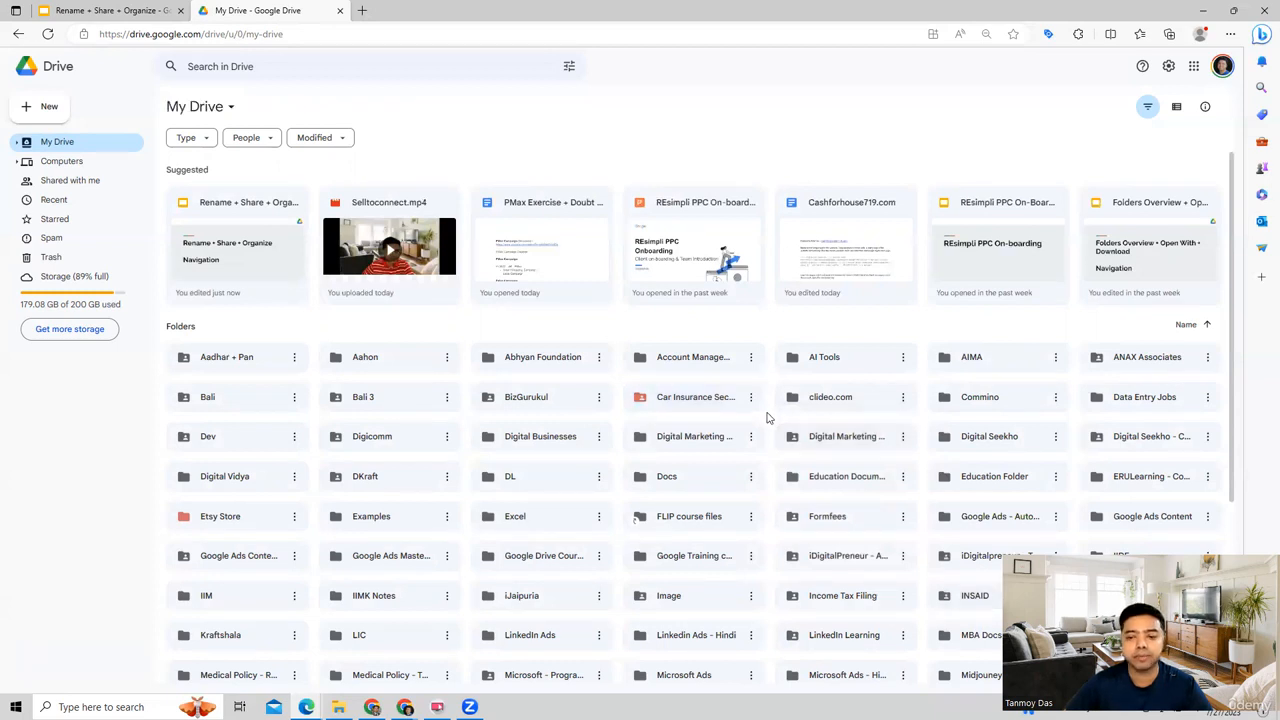